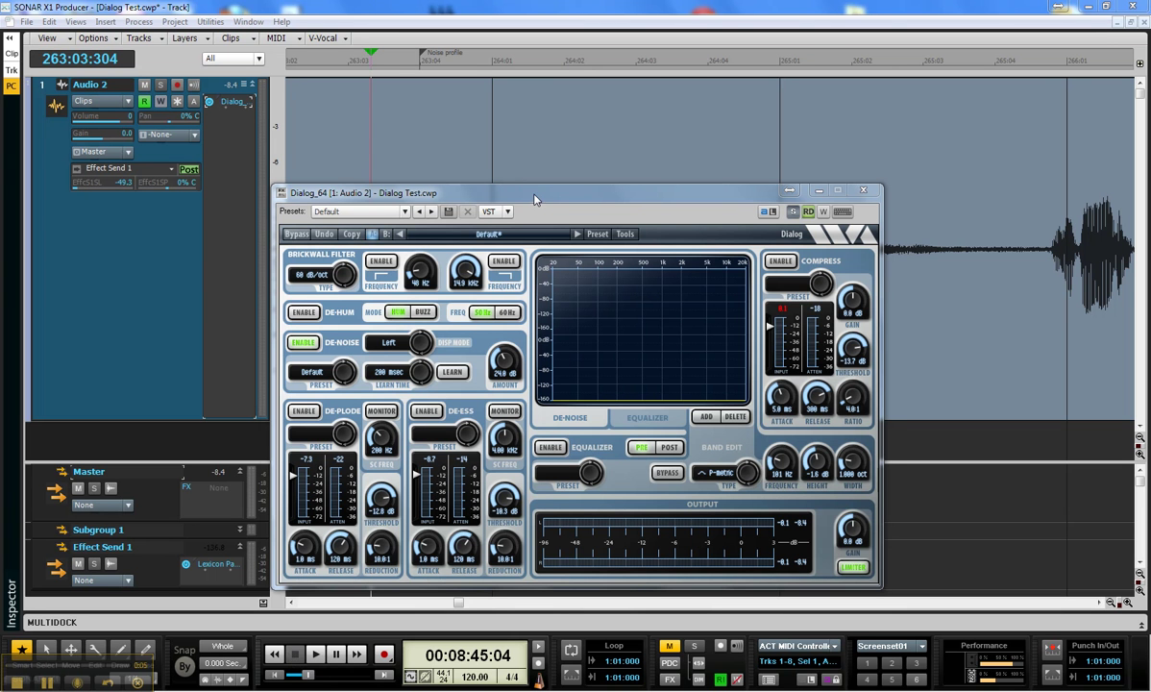
Move the Dialog_64 plugin window up, then down below the dialog waveform
drag(534, 195, 526, 148)
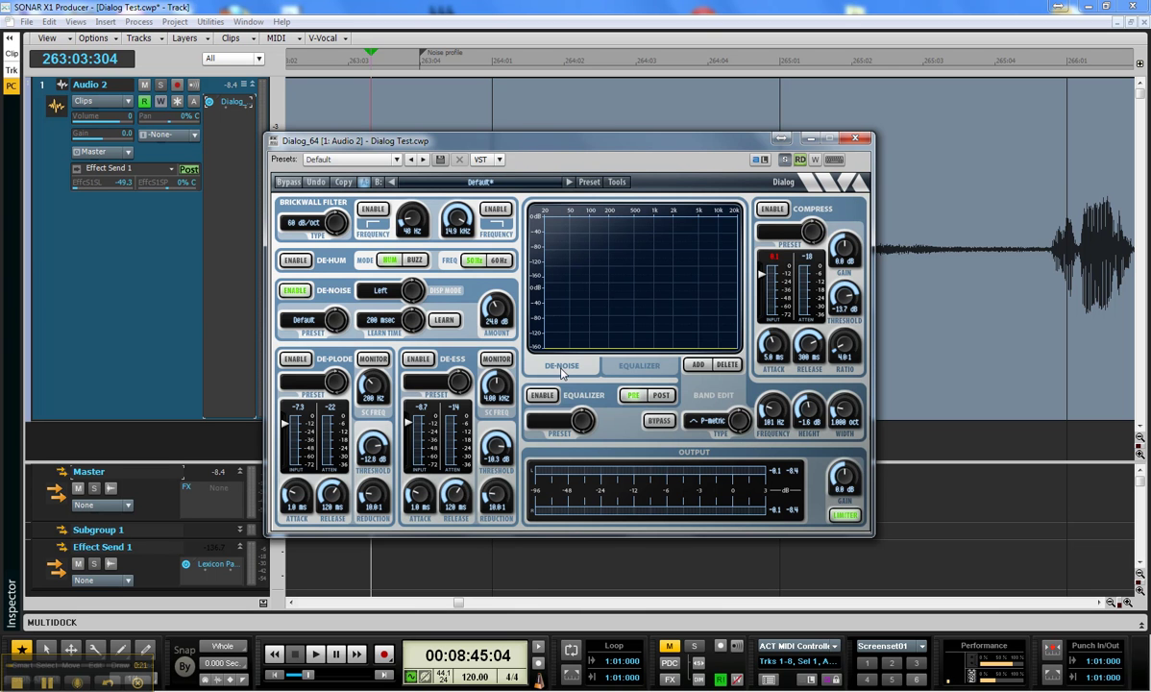
drag(537, 147, 540, 305)
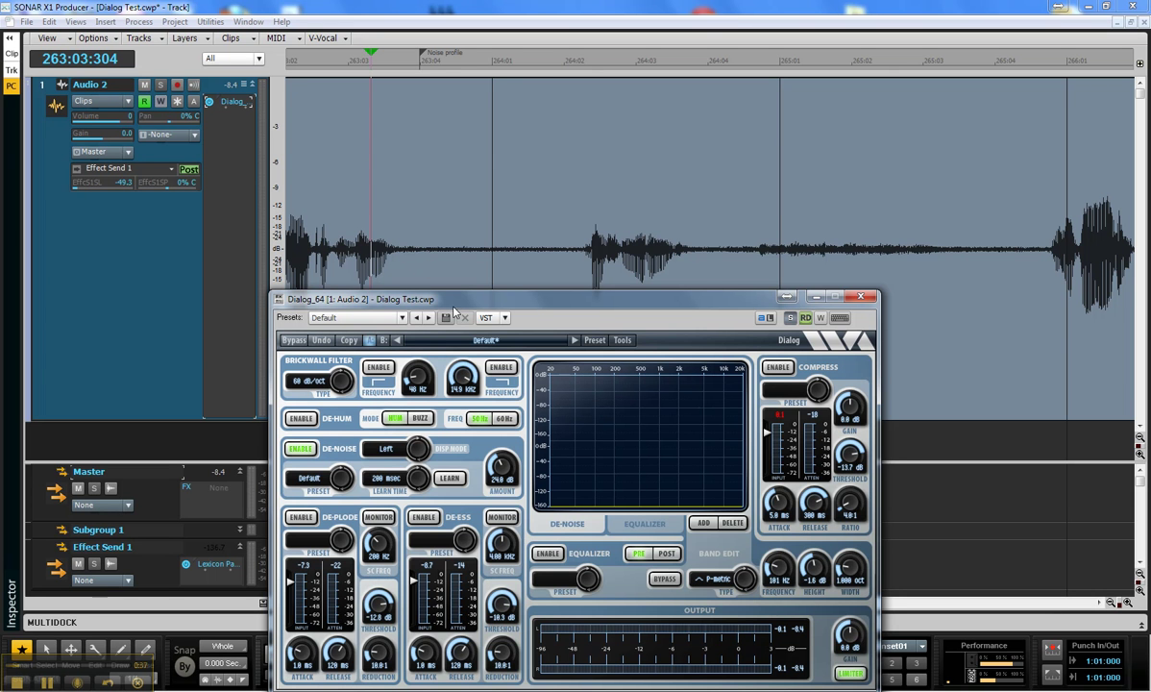
Reposition the Dialog plugin window to the upper right of the track view
drag(429, 294, 417, 214)
drag(485, 219, 471, 308)
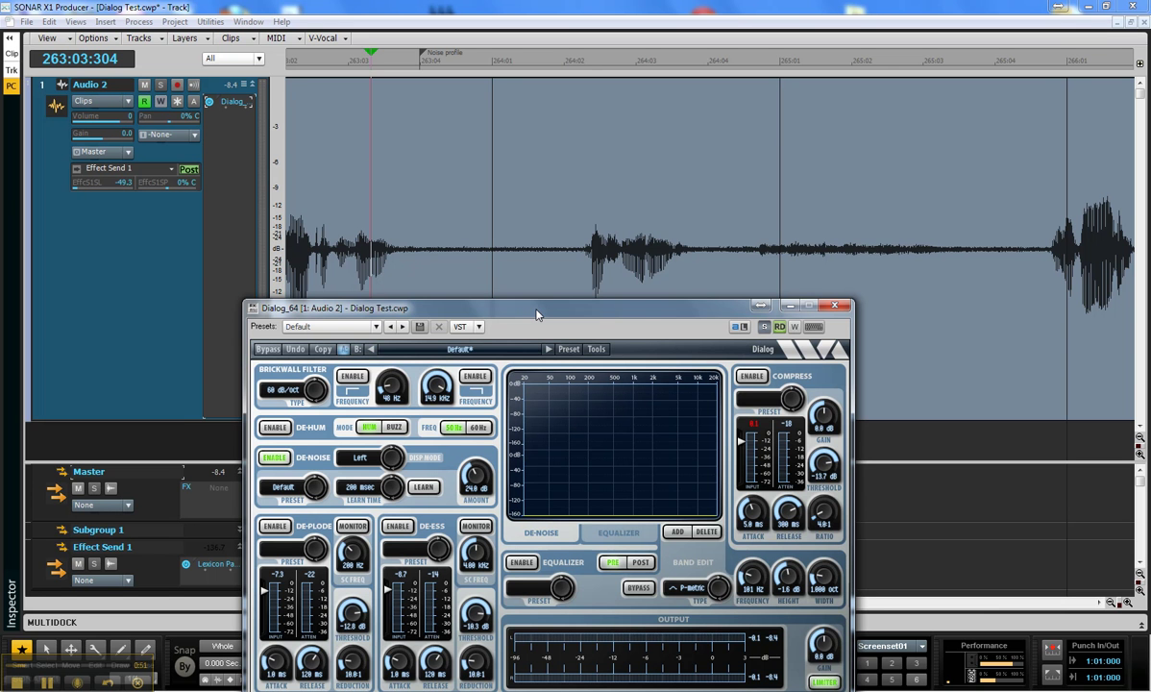
drag(538, 314, 561, 329)
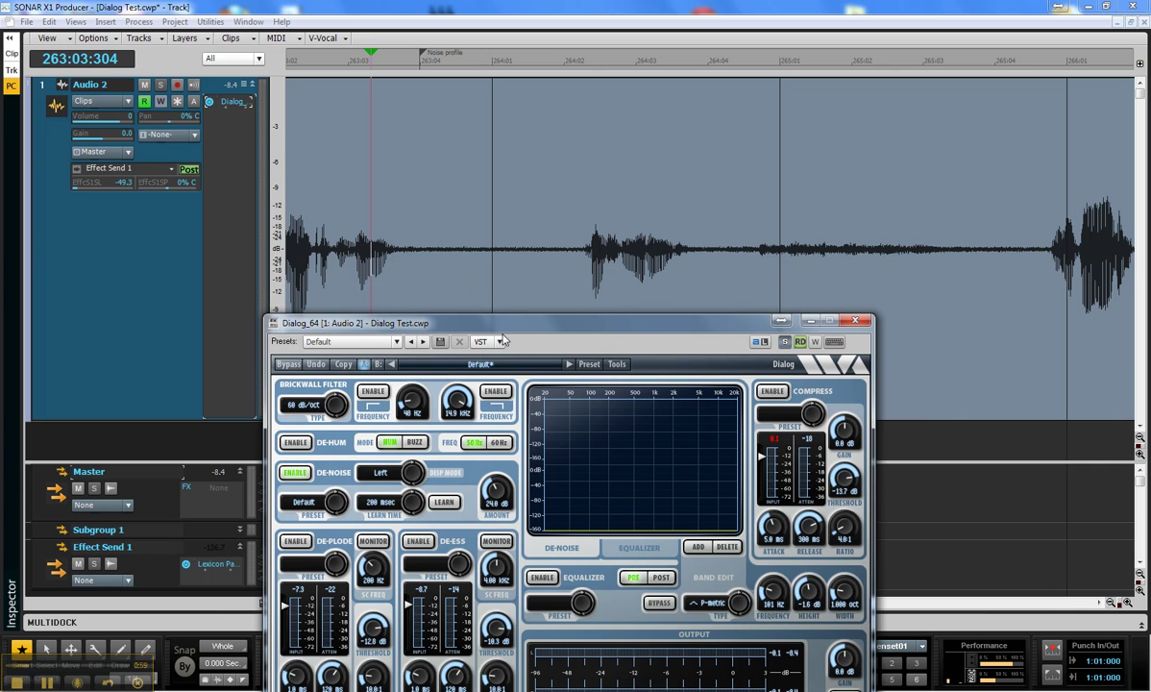
drag(474, 317, 843, 126)
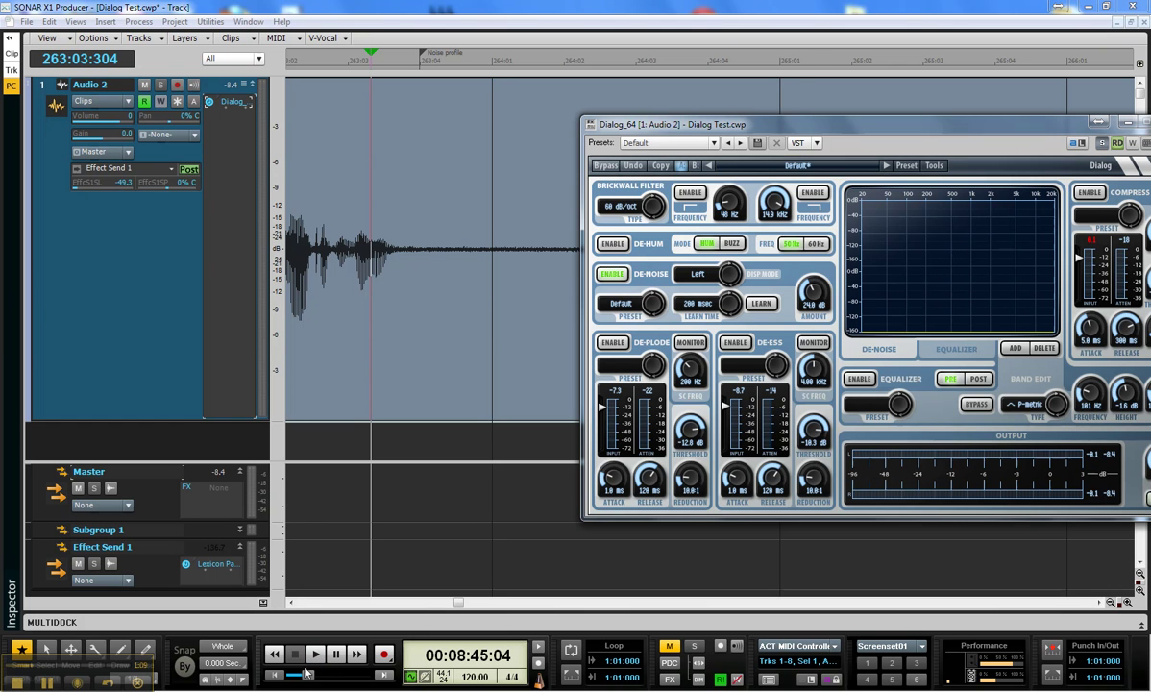
Audition the dialog through the plugin, stop, and drag the scrollbar back
click(316, 655)
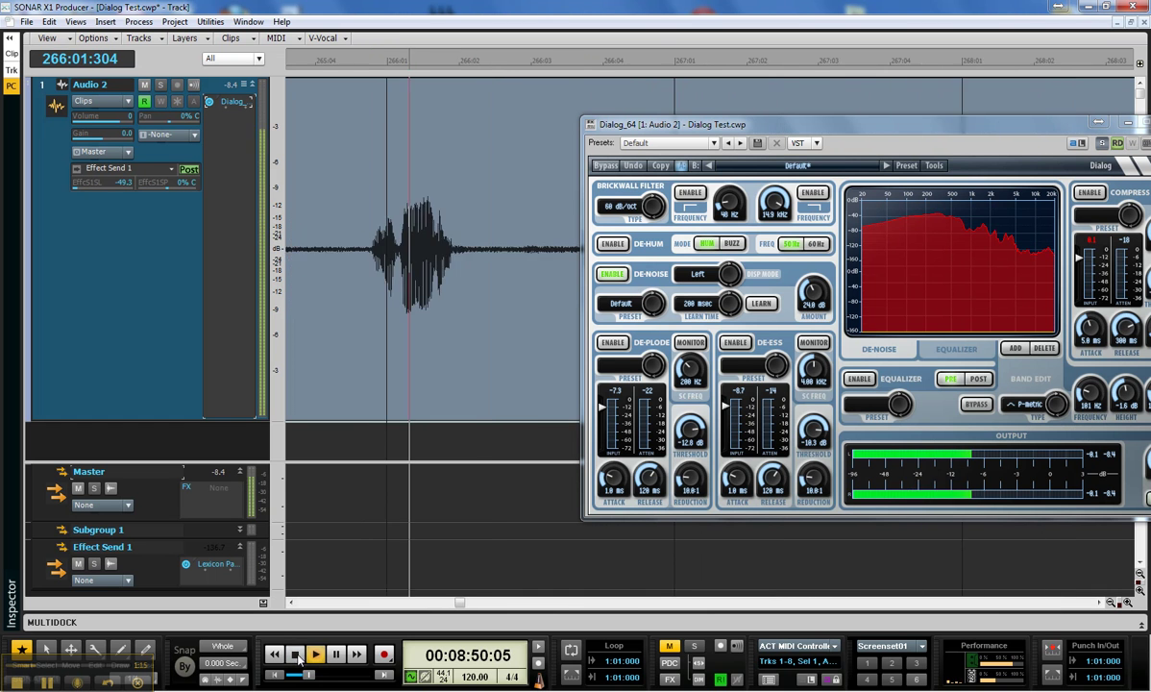
click(297, 656)
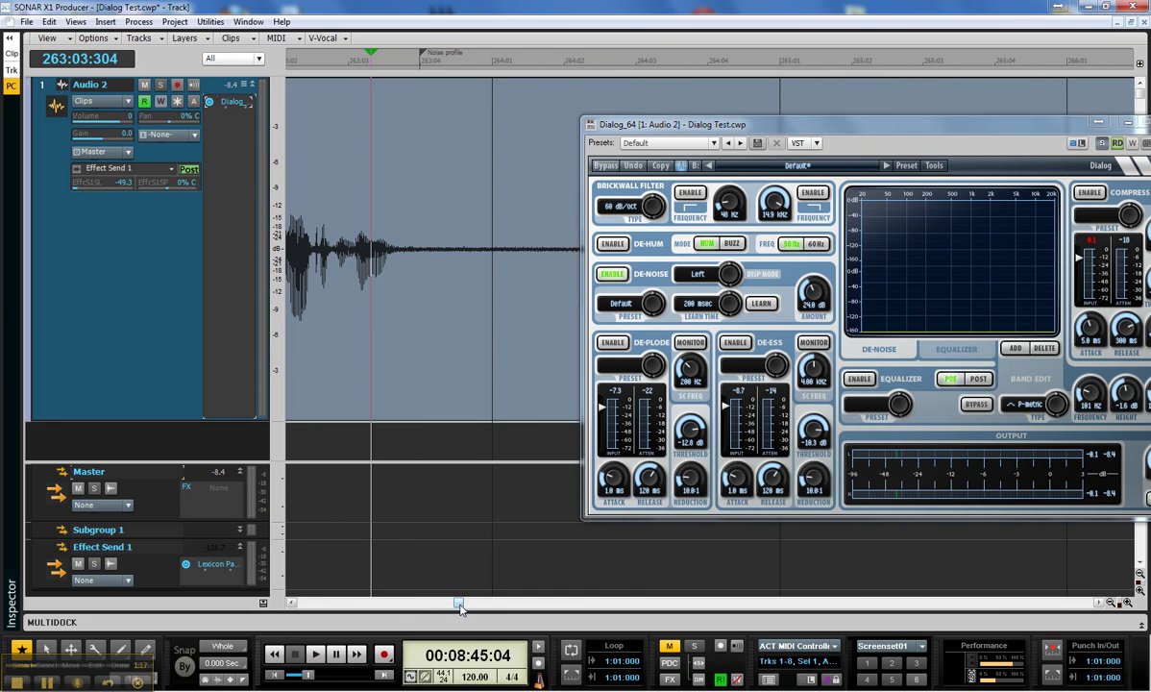
drag(460, 603, 460, 606)
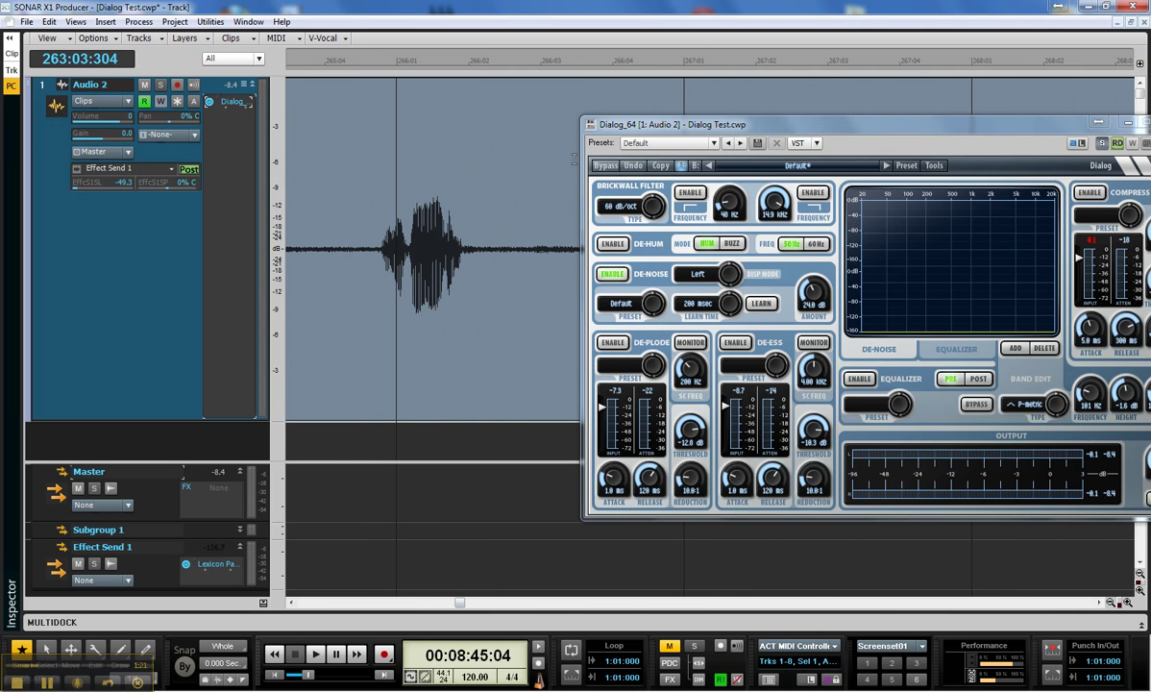
Scroll back to the Noise profile marker area and select the dialog clip
drag(632, 116, 439, 136)
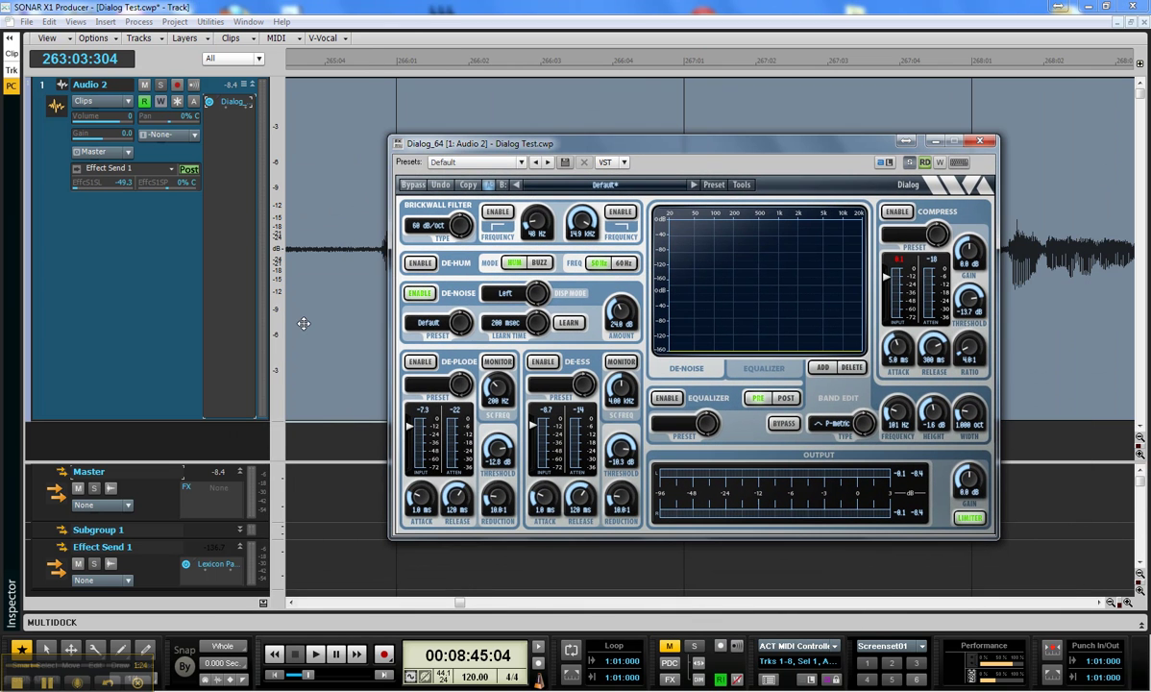
click(293, 604)
click(293, 604)
click(293, 604)
drag(460, 603, 457, 605)
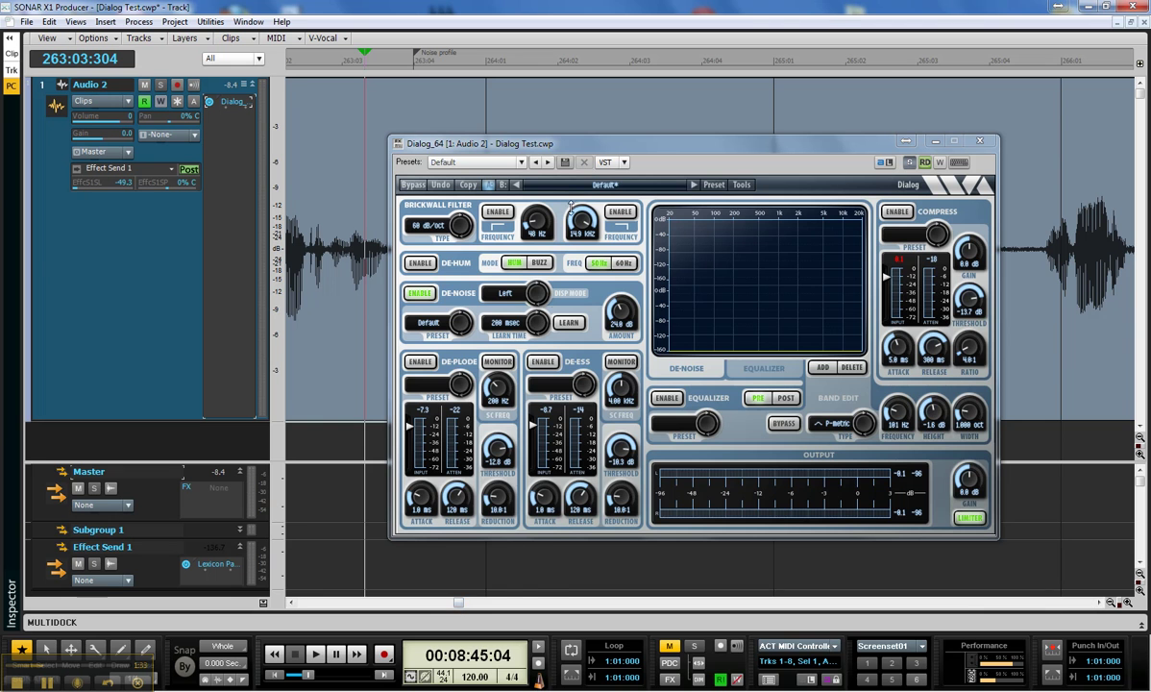
drag(591, 146, 550, 358)
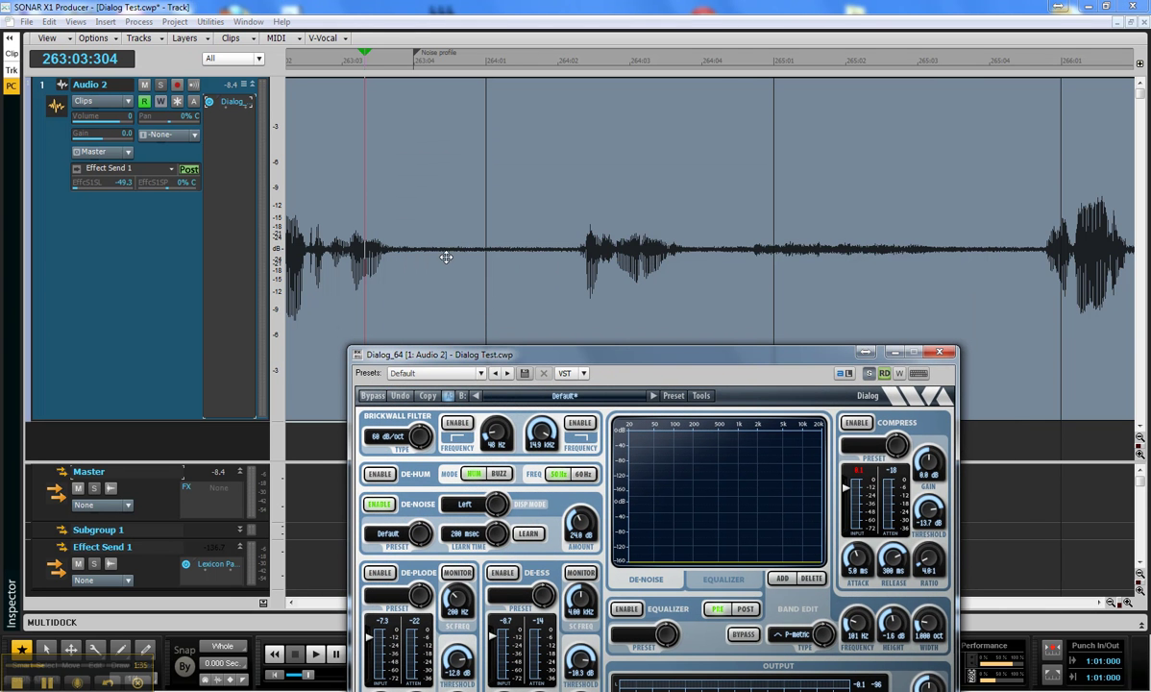
click(447, 257)
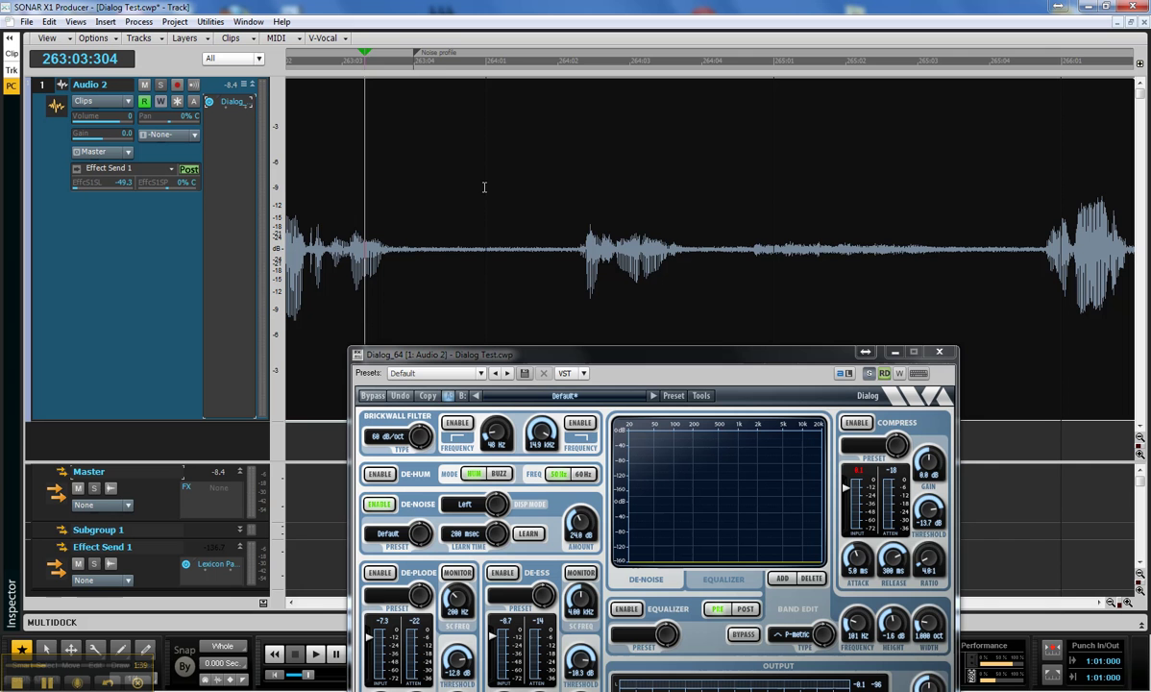
Start at the Noise profile marker and play the hiss so De-Noise learns its profile
click(441, 64)
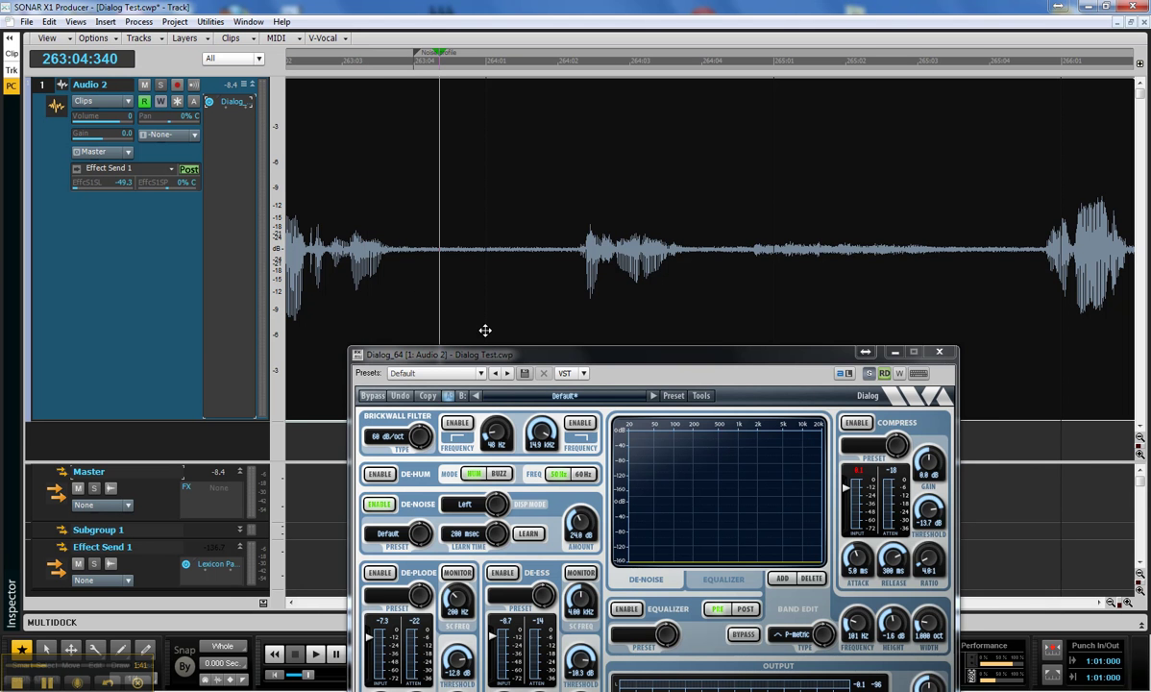
drag(508, 352, 634, 131)
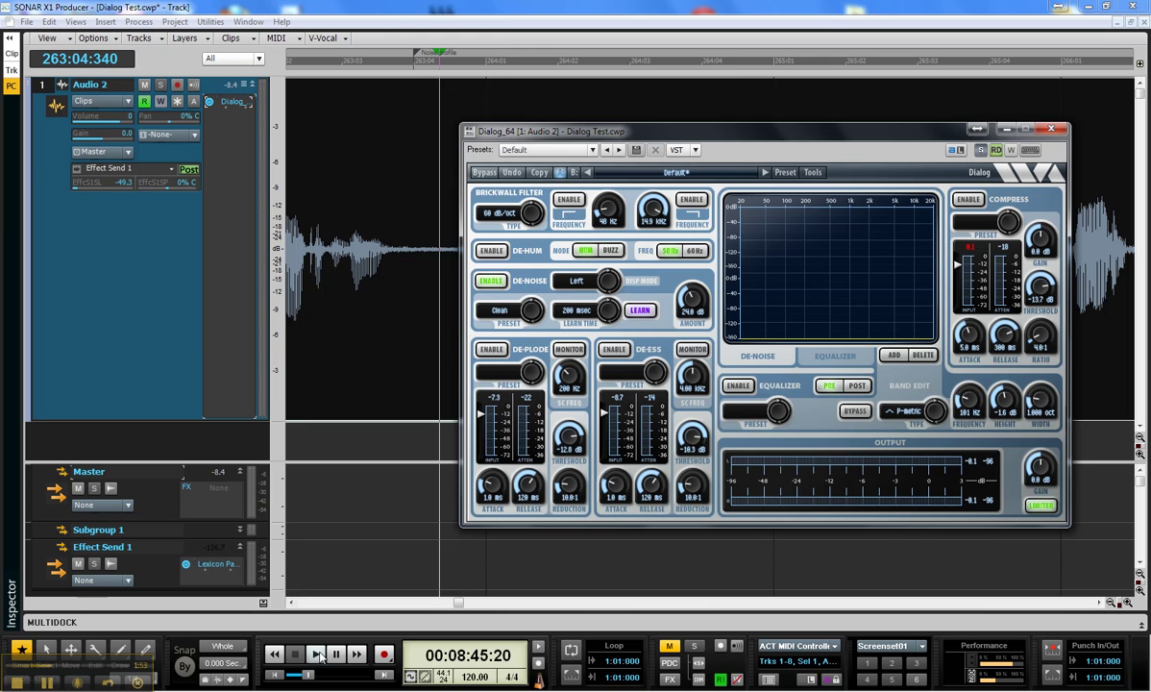
click(308, 658)
click(295, 655)
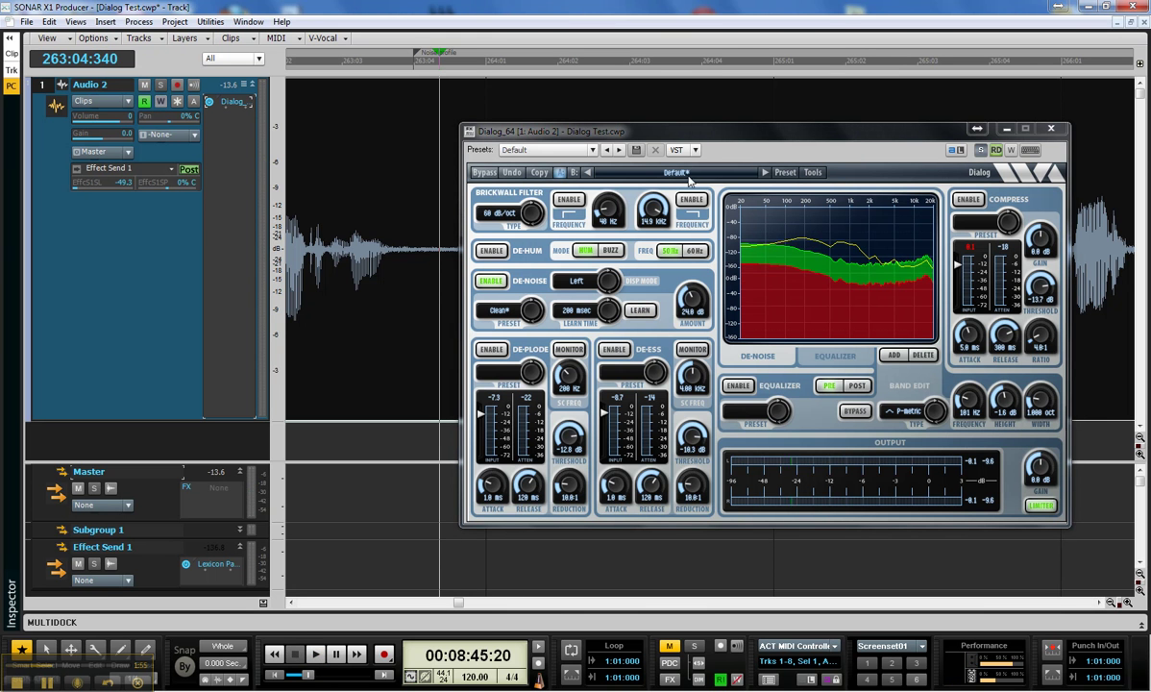
drag(752, 141, 596, 163)
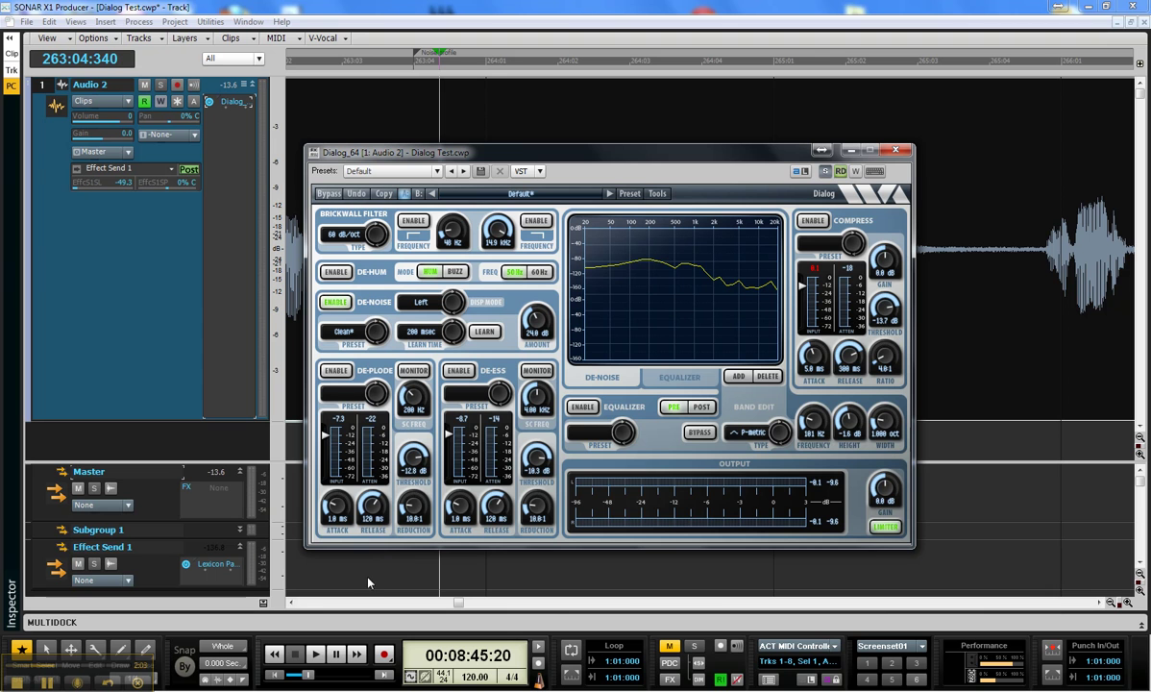
Audition the de-noised dialog, nudge Amount down, and replay from around measure 265
click(316, 655)
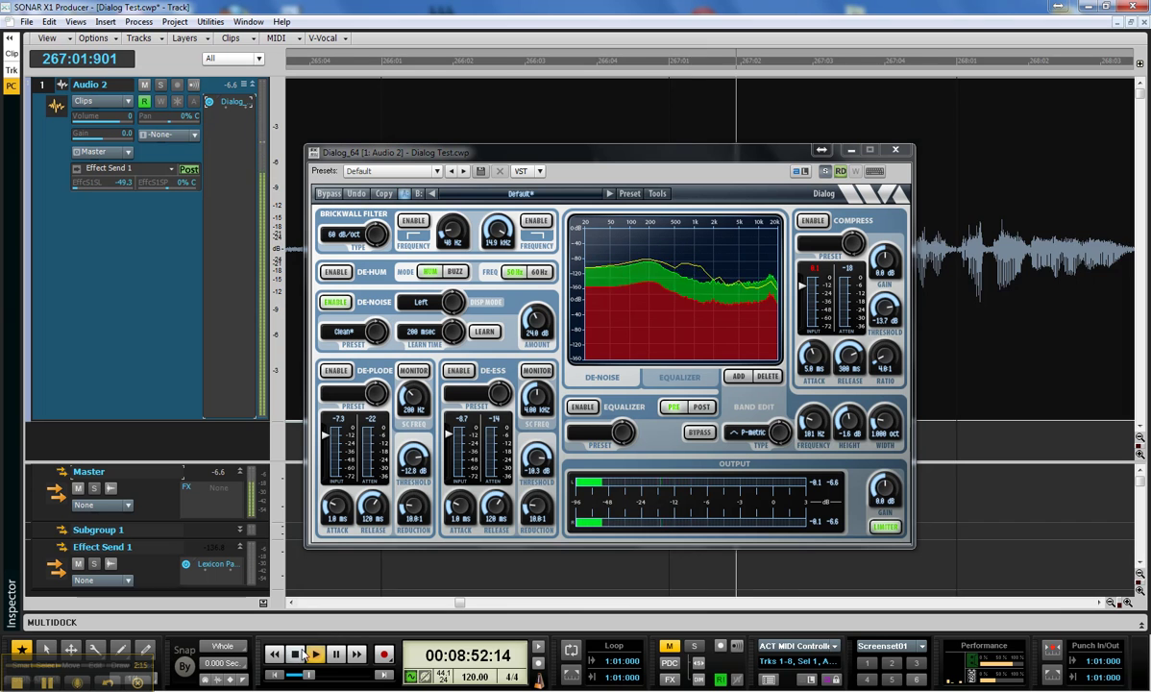
key(space)
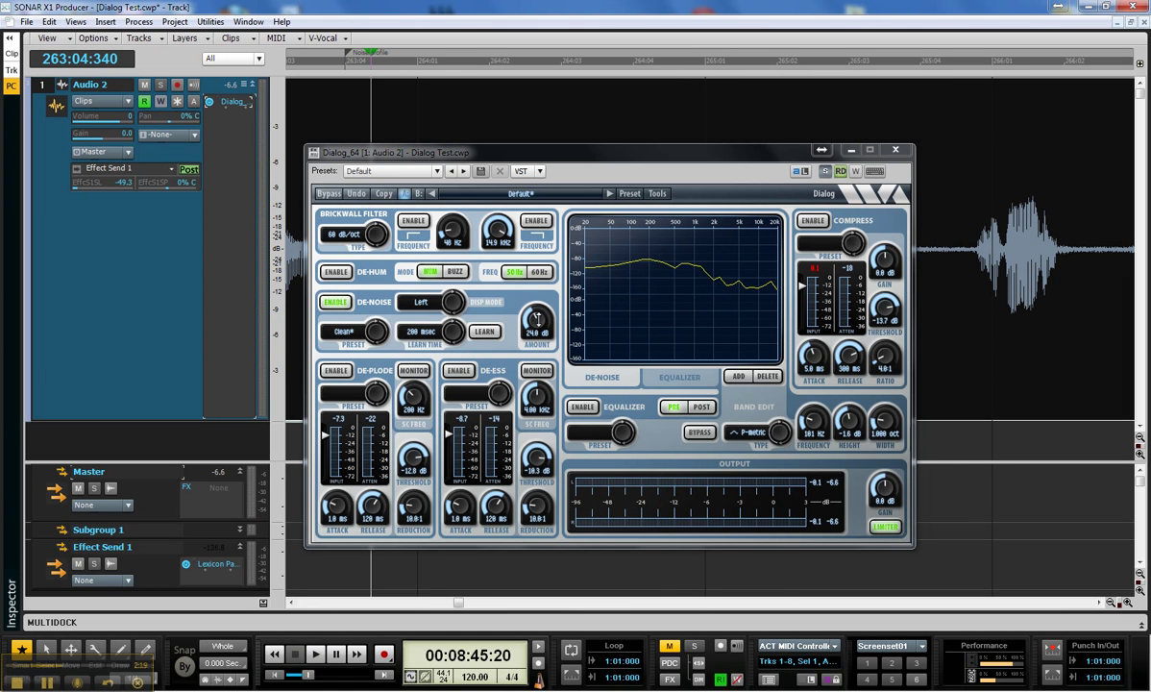
mouse_move(538, 320)
mouse_down()
mouse_move(538, 332)
mouse_move(537, 318)
mouse_up()
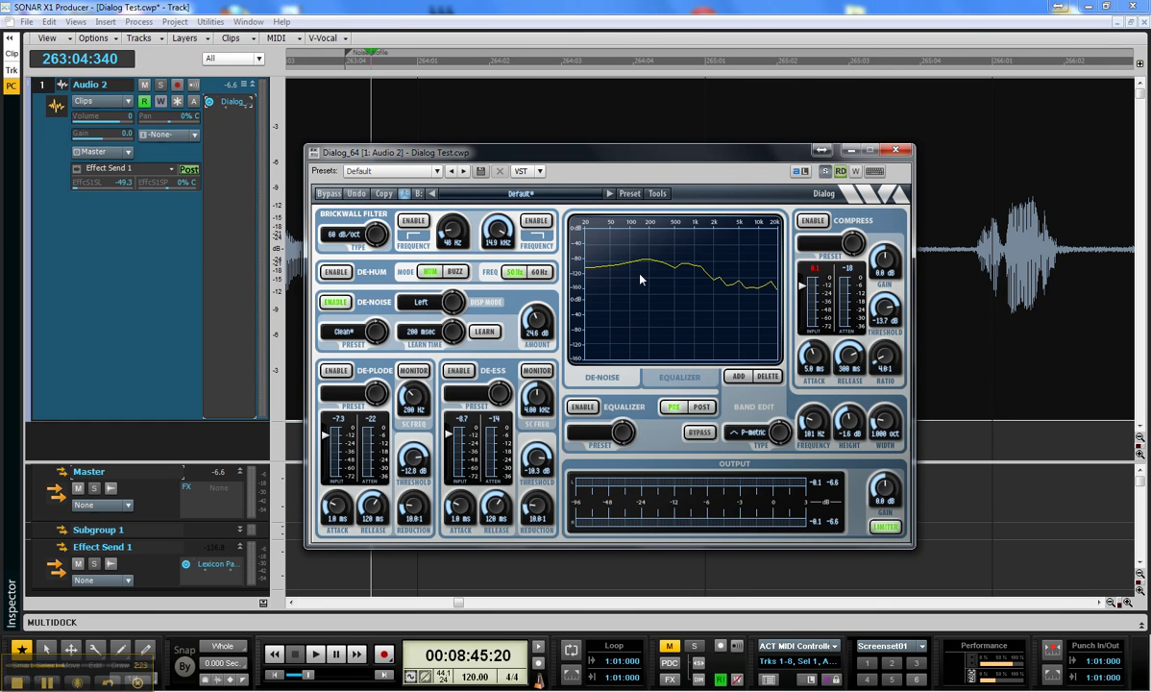
click(868, 63)
key(space)
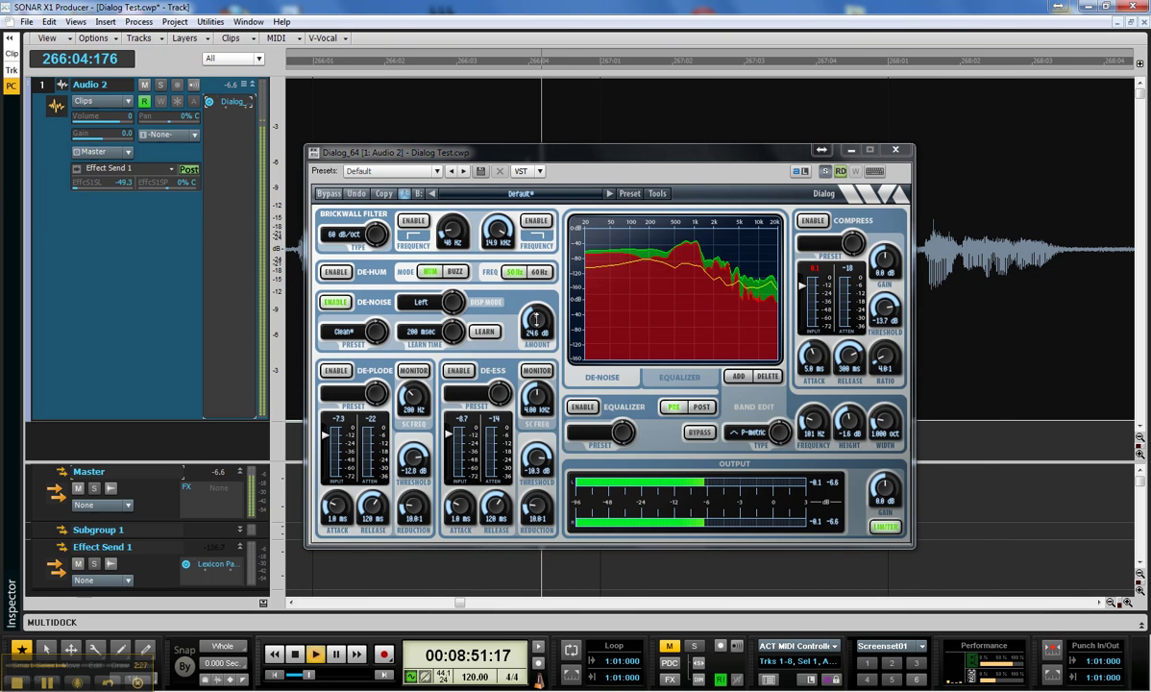
Bring De-Noise Amount down to 12.0 dB while auditioning around measures 273-276
drag(537, 322, 535, 329)
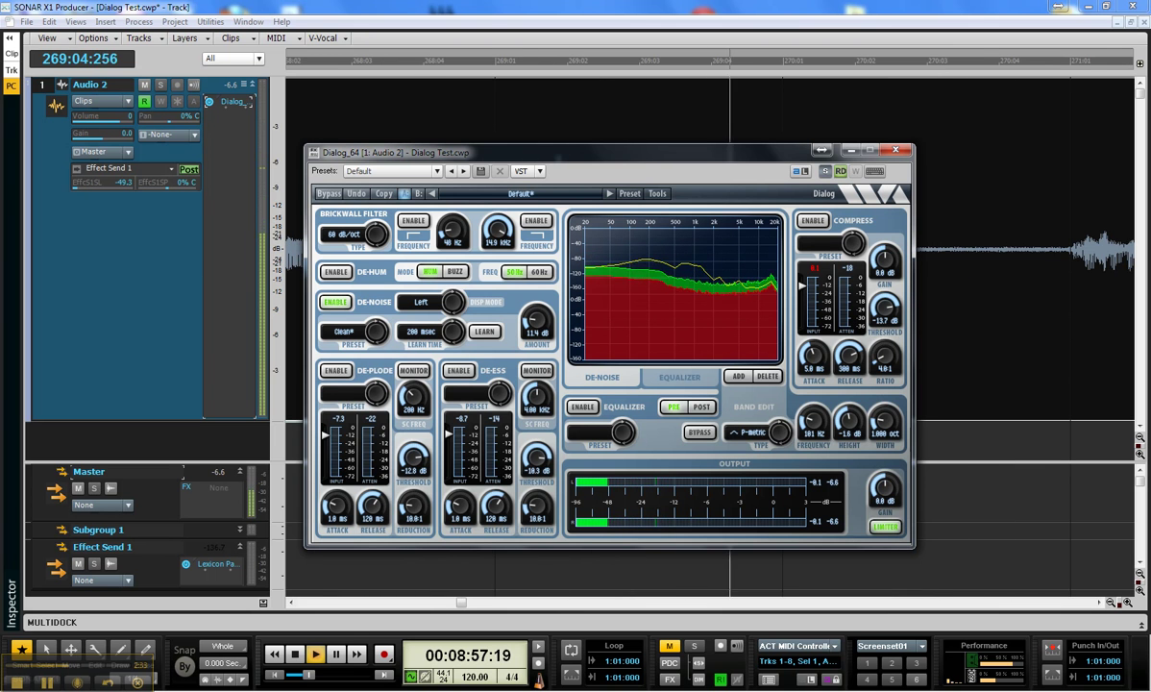
click(296, 656)
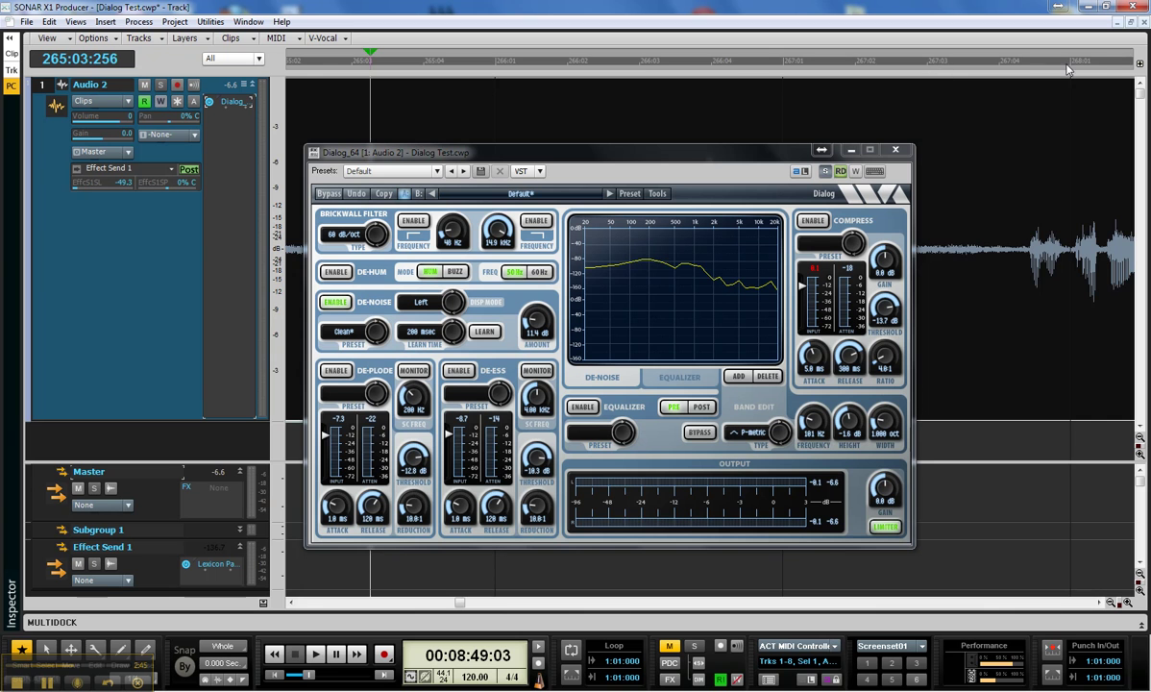
key(space)
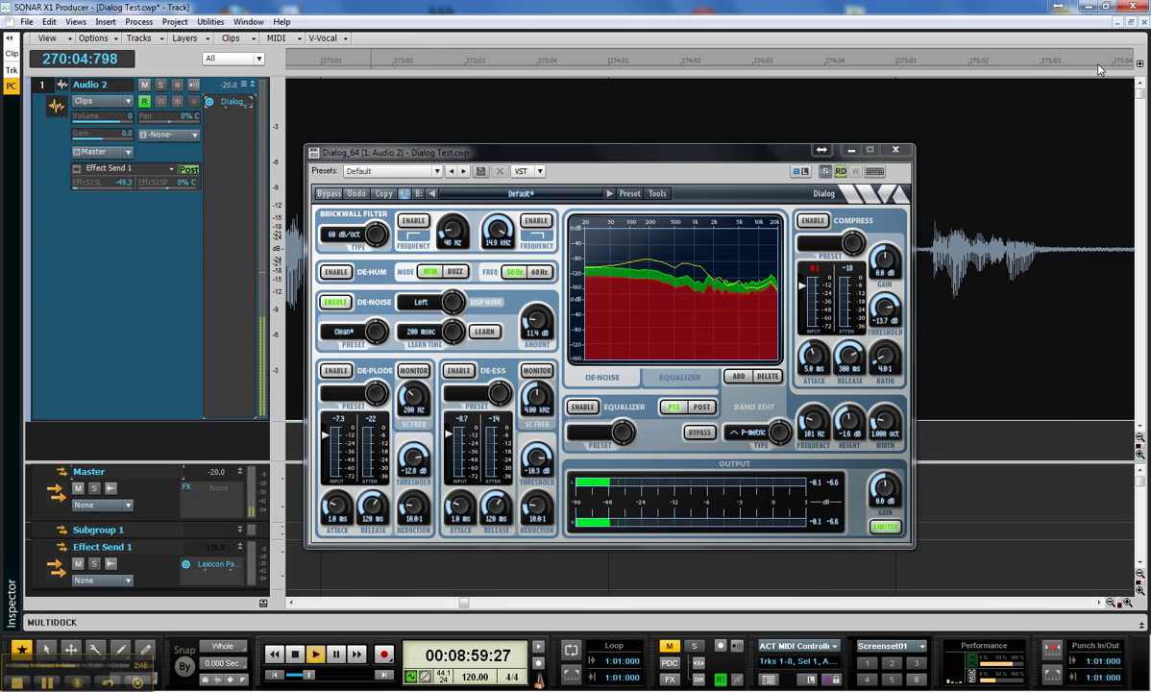
click(1101, 64)
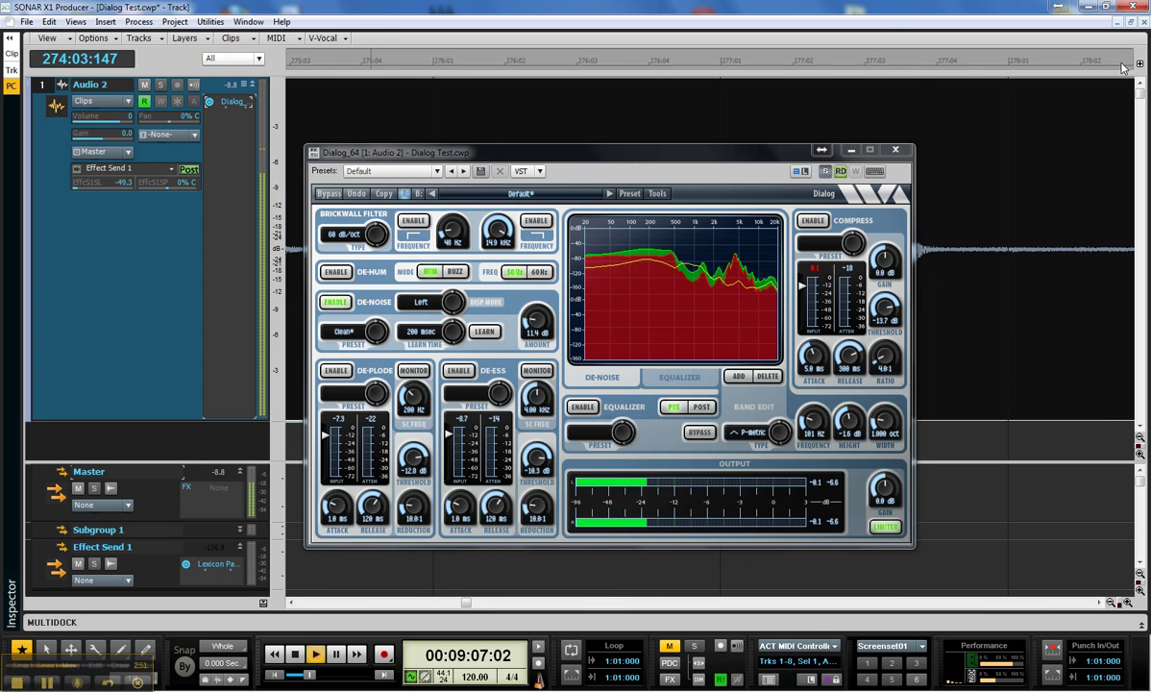
click(846, 135)
drag(537, 321, 537, 333)
scroll(537, 321, up, 3)
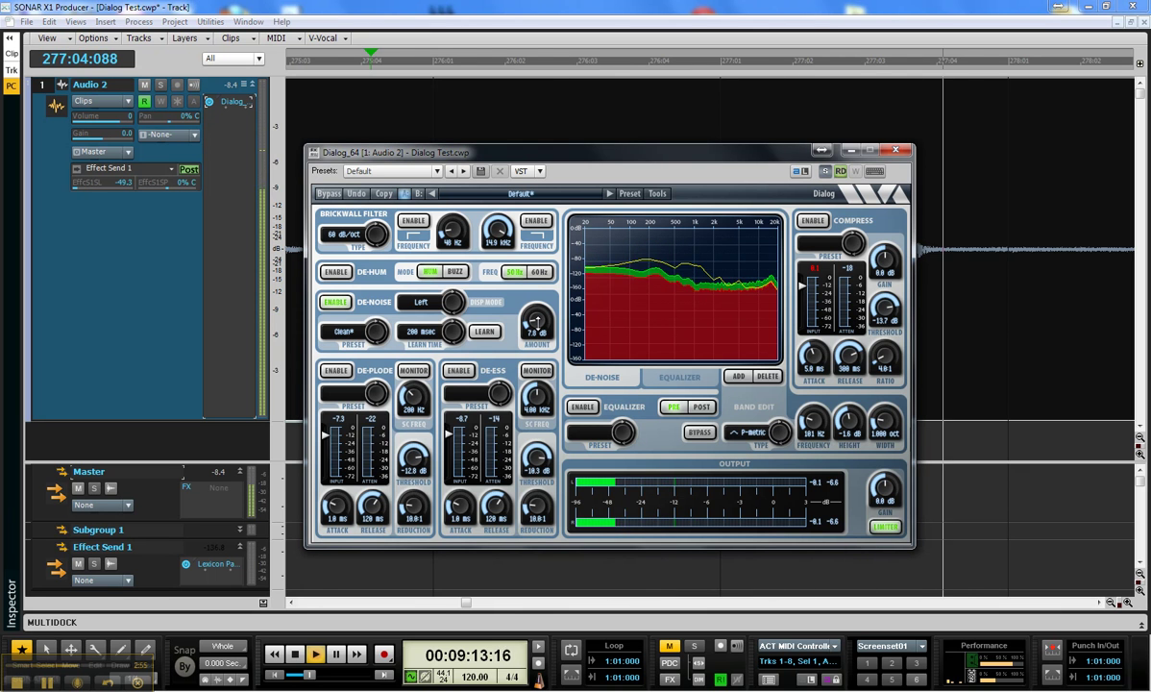
scroll(537, 321, up, 2)
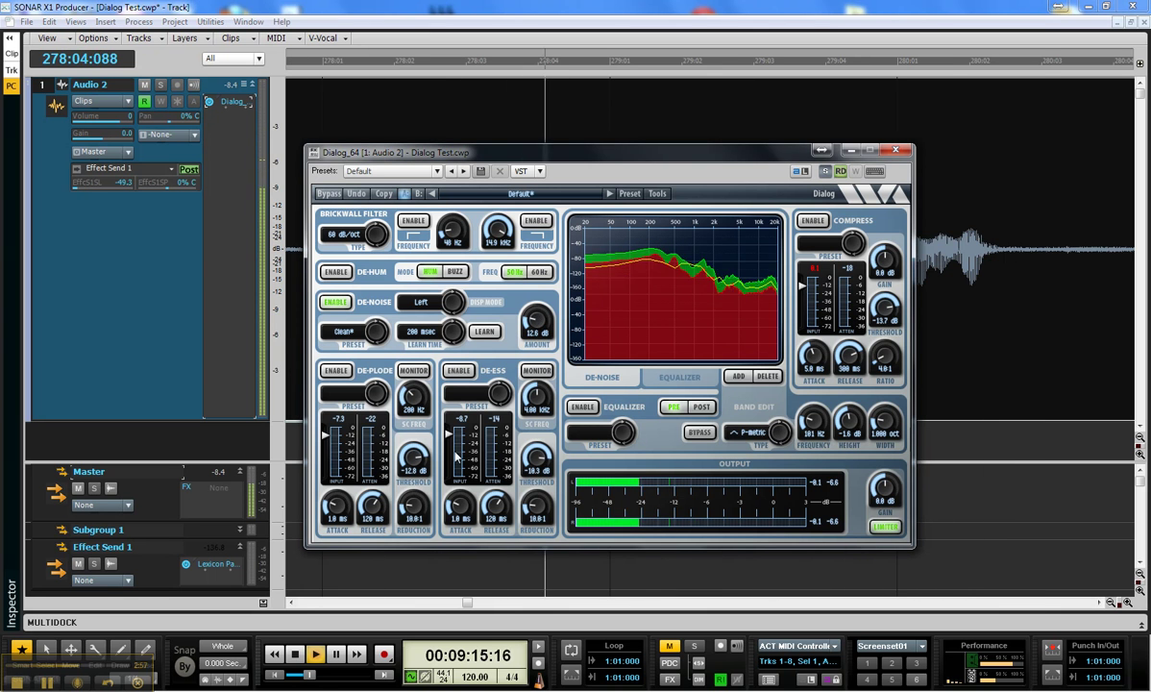
Stop playback at 275:04:127 with Amount left at 12.0 dB
key(space)
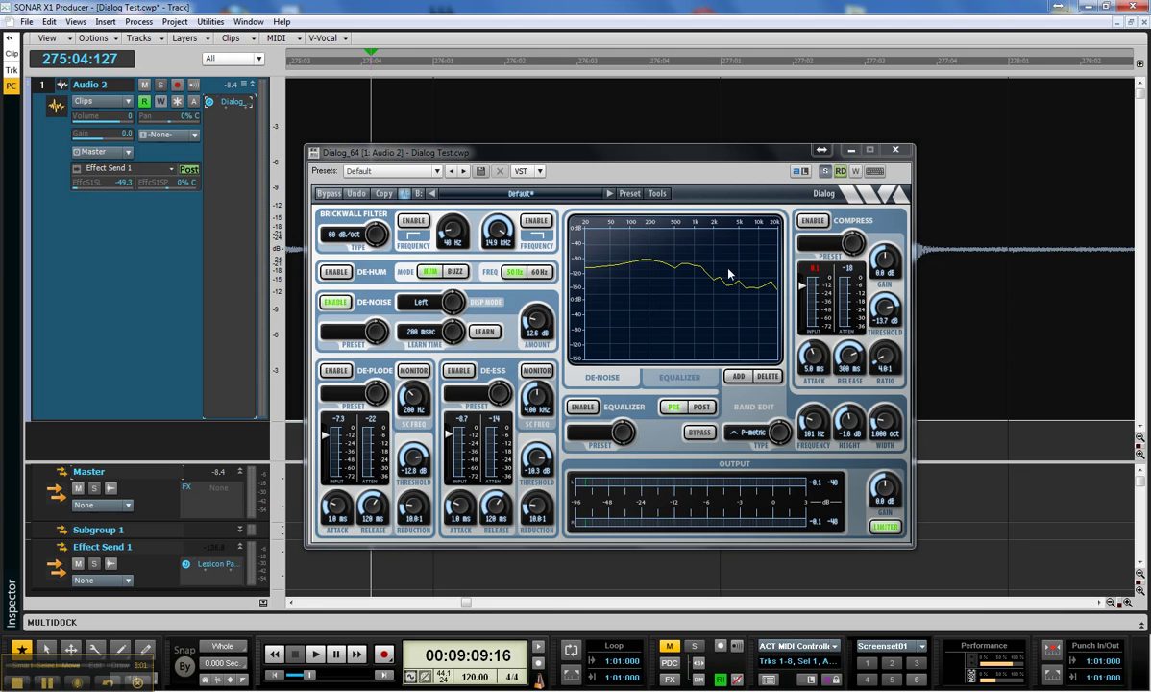